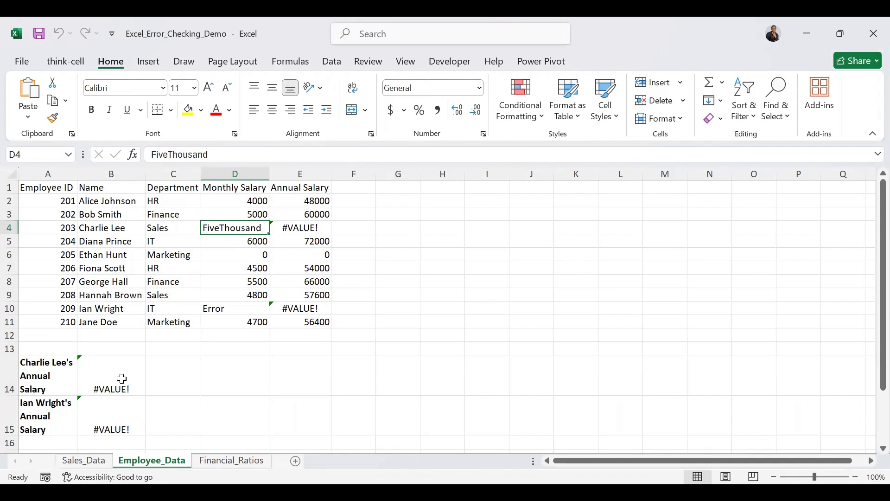
Trace the #VALUE! error in cell B14 of the Employee_Data sheet back to its source cells.
{"action": "left_click", "coordinate": [121, 379]}
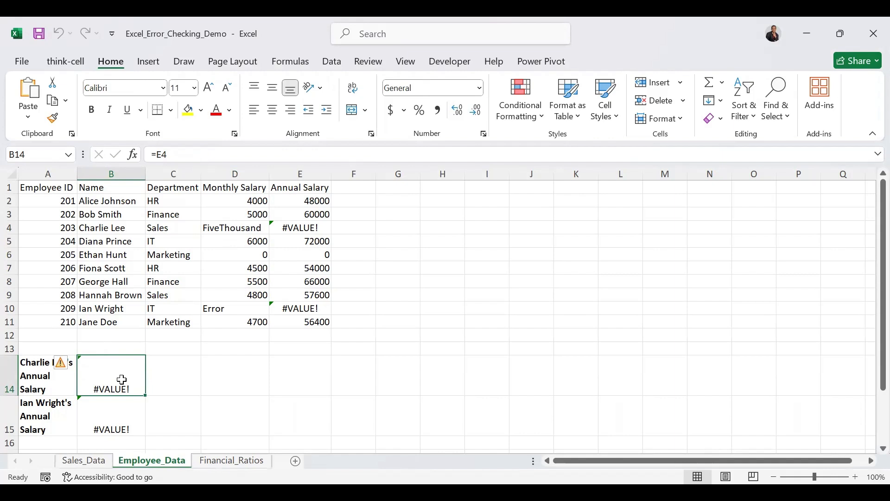
{"action": "left_click", "coordinate": [304, 64]}
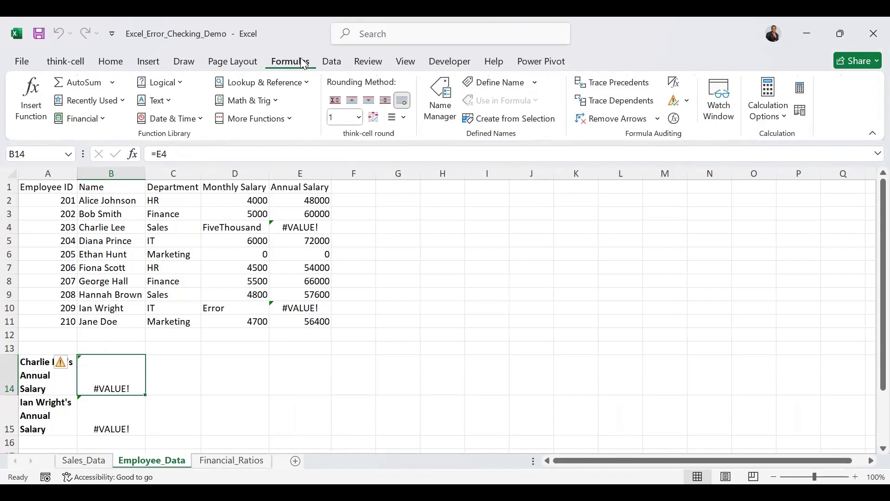
{"action": "left_click", "coordinate": [689, 105]}
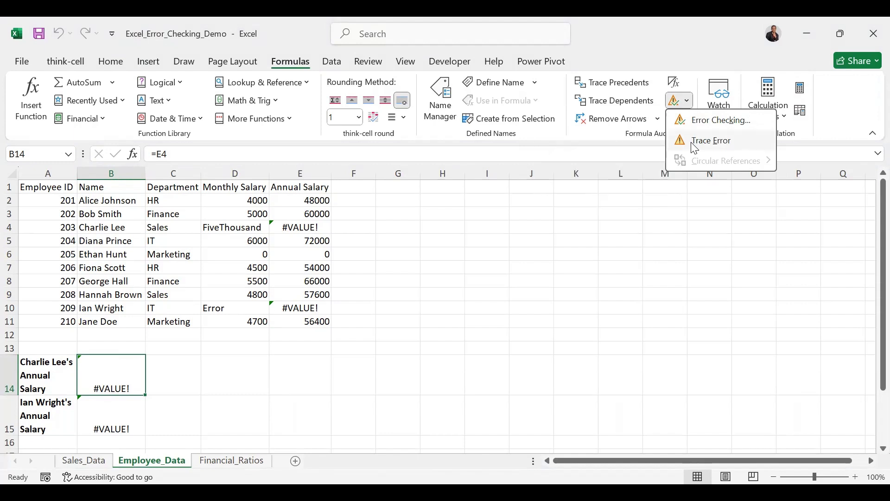
{"action": "left_click", "coordinate": [694, 147]}
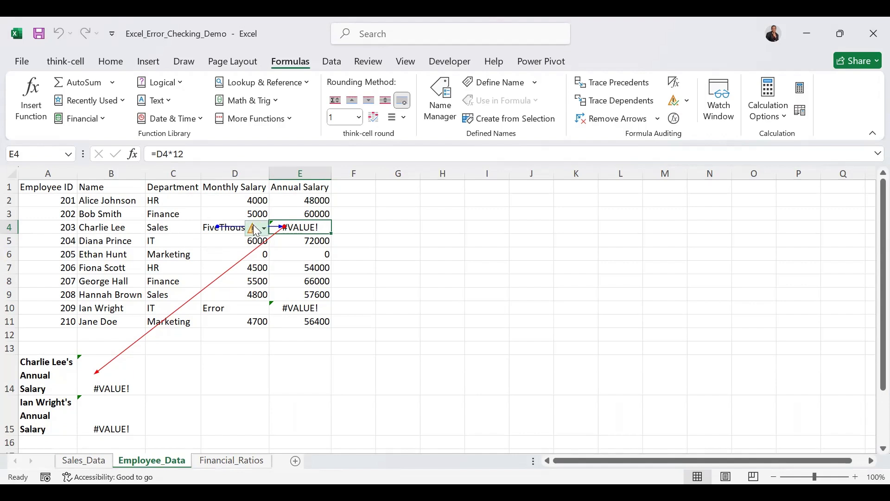
Show the calculation steps for the error in E4, evaluate its formula piece by piece, and close the evaluation.
{"action": "mouse_move", "coordinate": [255, 226]}
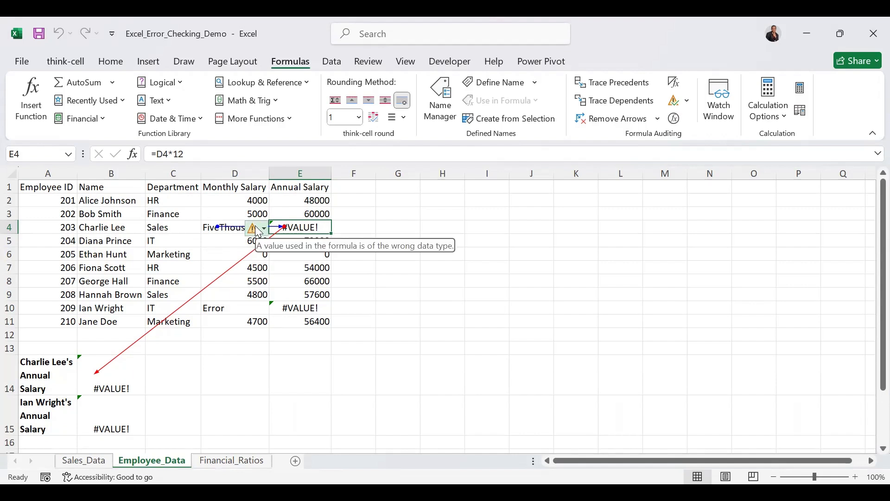
{"action": "left_click", "coordinate": [255, 226]}
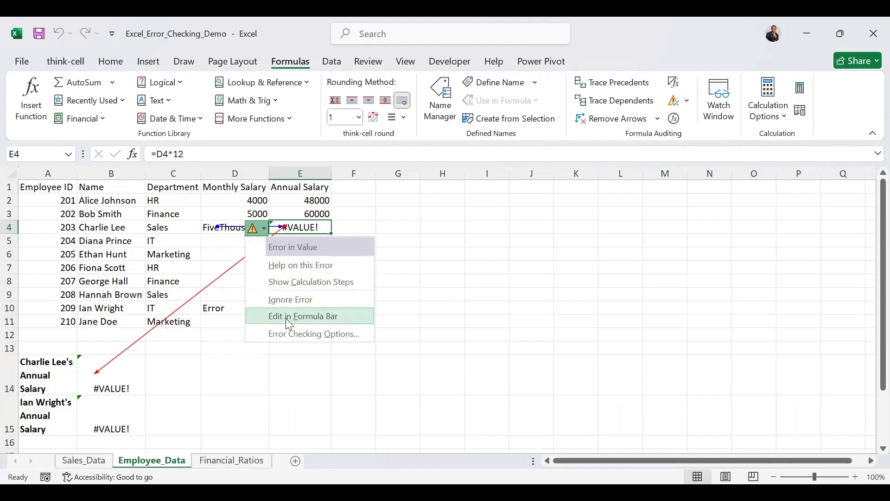
{"action": "left_click", "coordinate": [293, 283]}
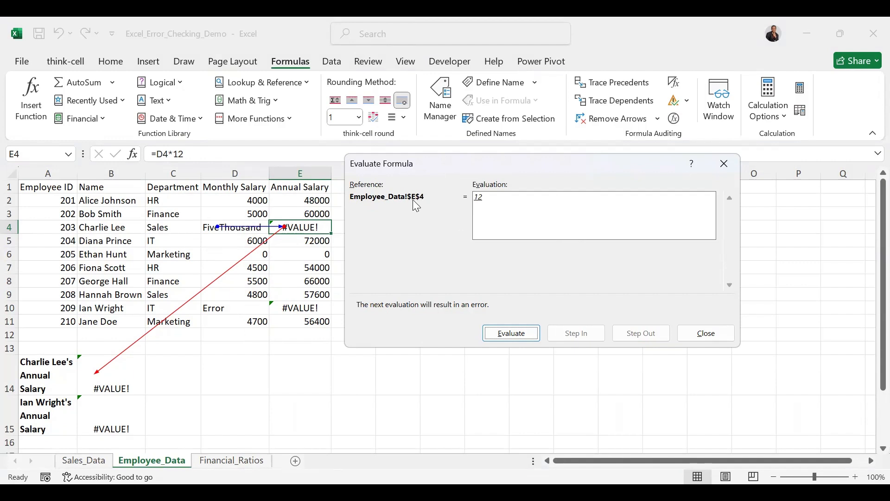
{"action": "left_click", "coordinate": [517, 333]}
{"action": "left_click", "coordinate": [518, 334]}
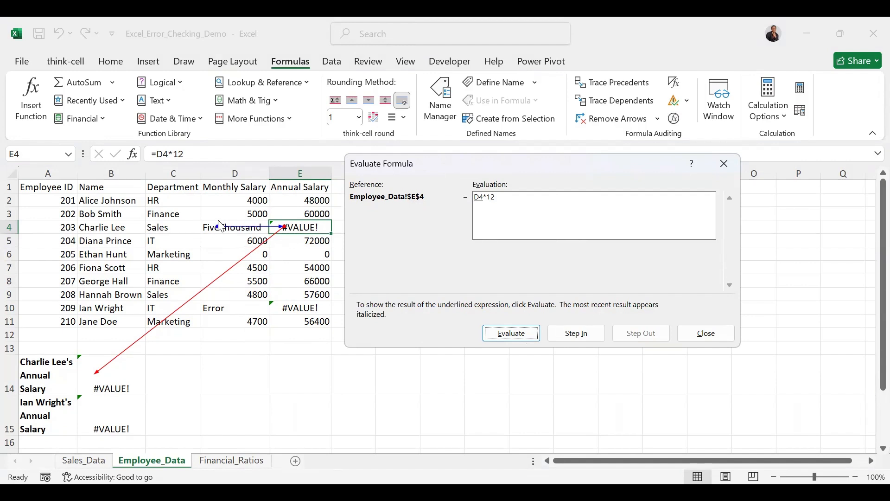
{"action": "left_click", "coordinate": [518, 341]}
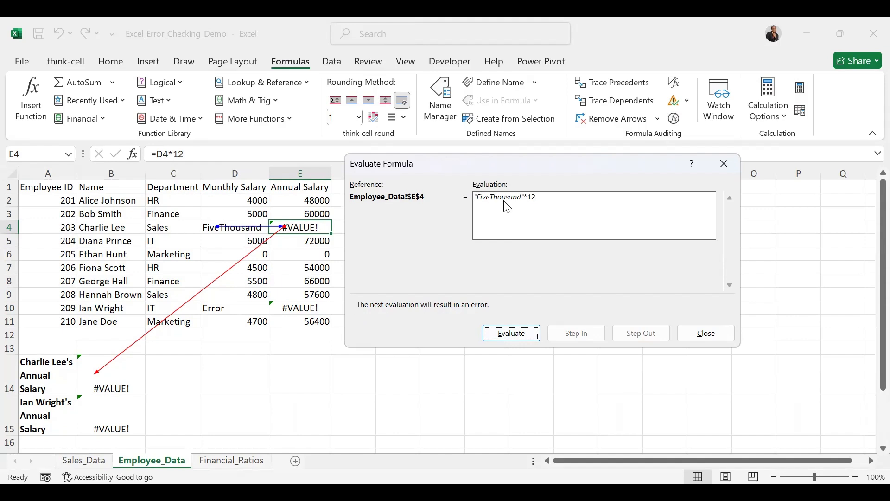
{"action": "left_click", "coordinate": [511, 333]}
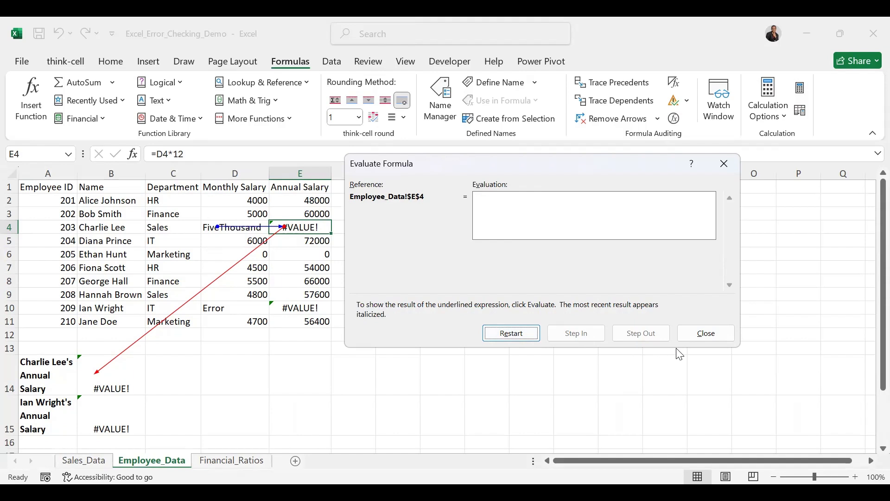
{"action": "left_click", "coordinate": [706, 333]}
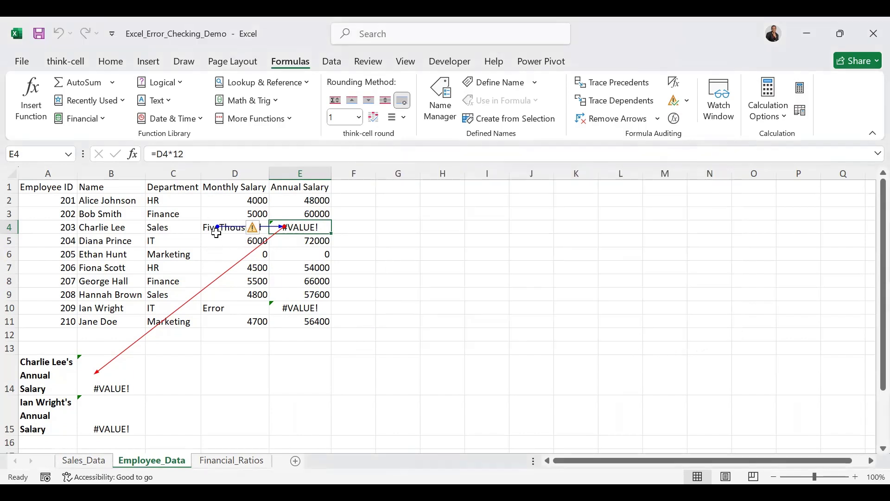
Replace the text entry in monthly salary cell D4 with the number 5000.
{"action": "left_click", "coordinate": [211, 231]}
{"action": "double_click", "coordinate": [211, 230]}
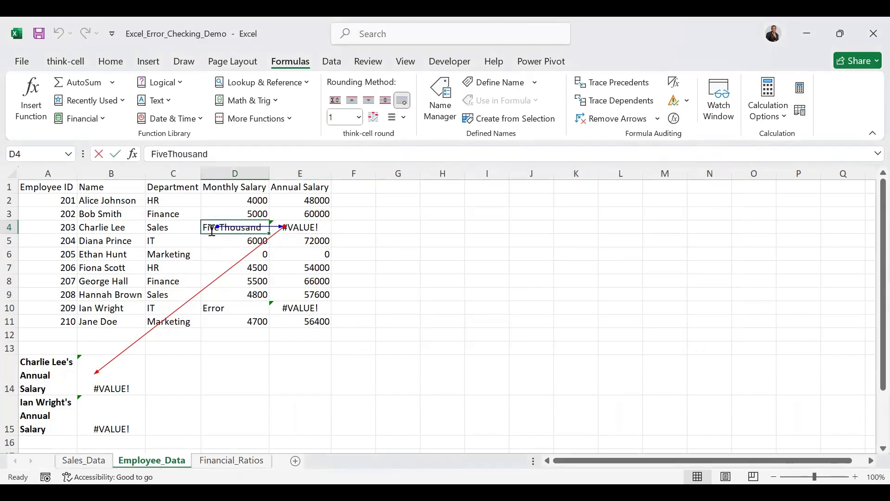
{"action": "double_click", "coordinate": [212, 231]}
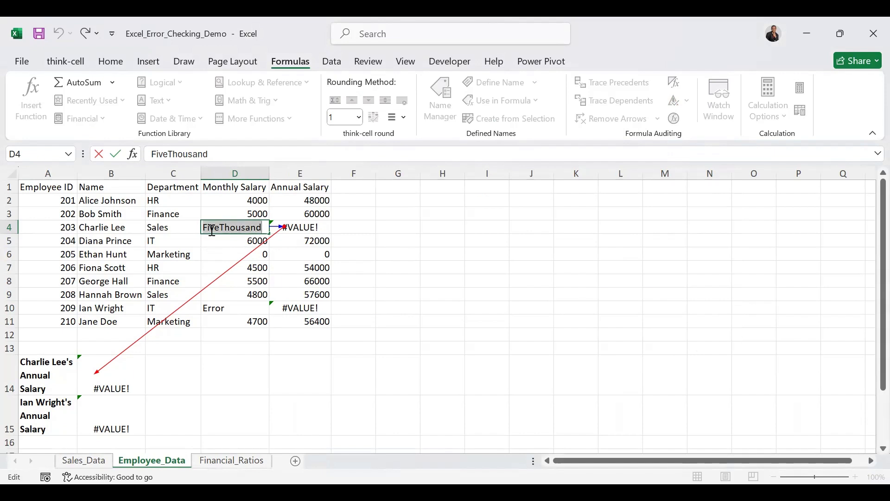
{"action": "type", "text": "5000"}
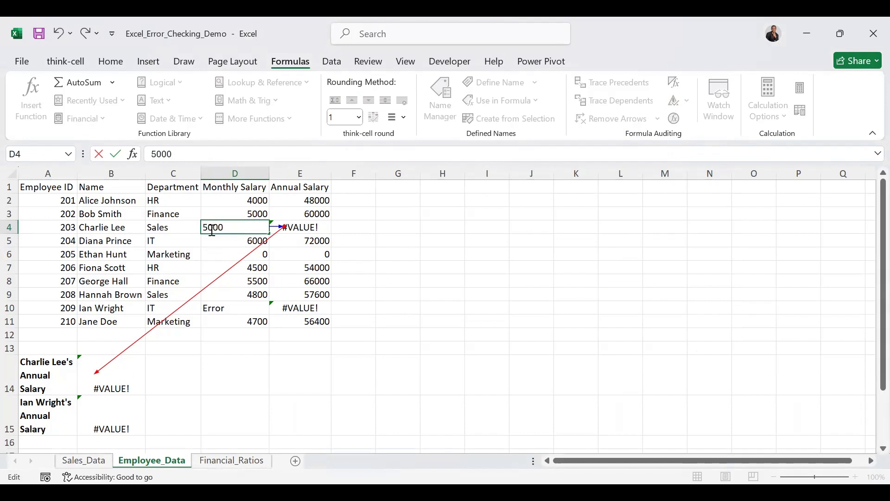
{"action": "key", "text": "ctrl+Return"}
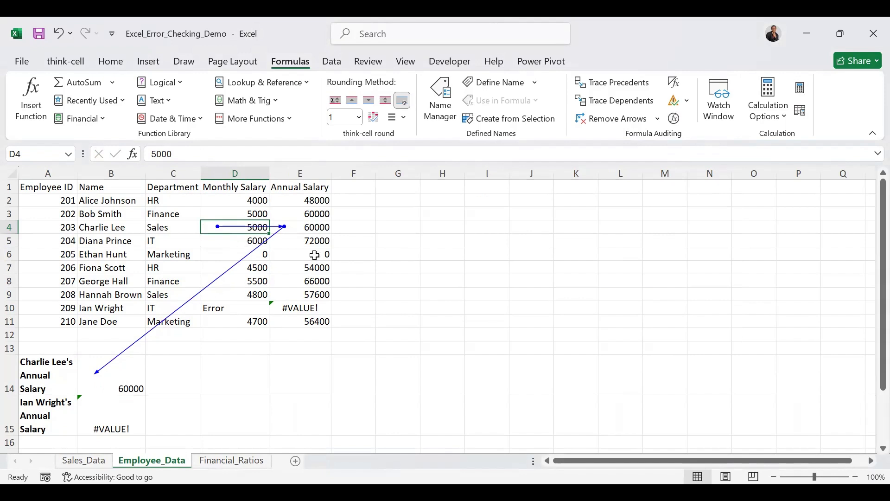
Trace the #VALUE! error in cell B15 back to its source cells.
{"action": "left_click", "coordinate": [115, 422]}
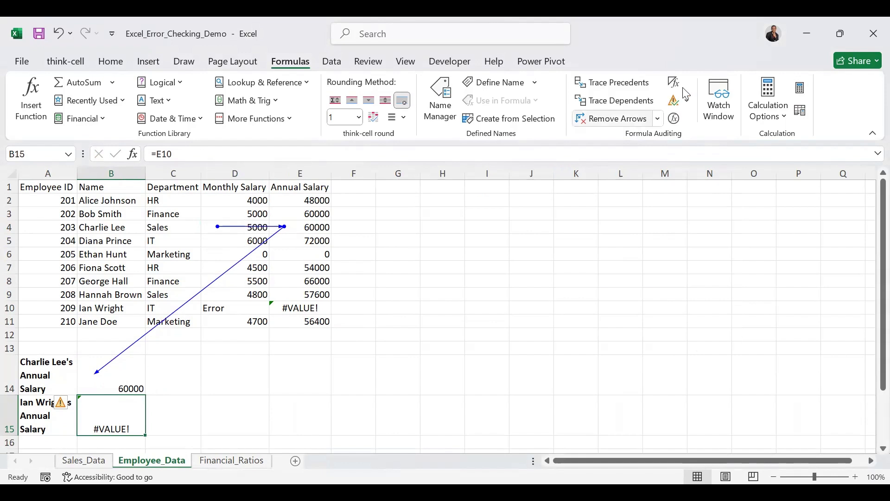
{"action": "left_click", "coordinate": [687, 101]}
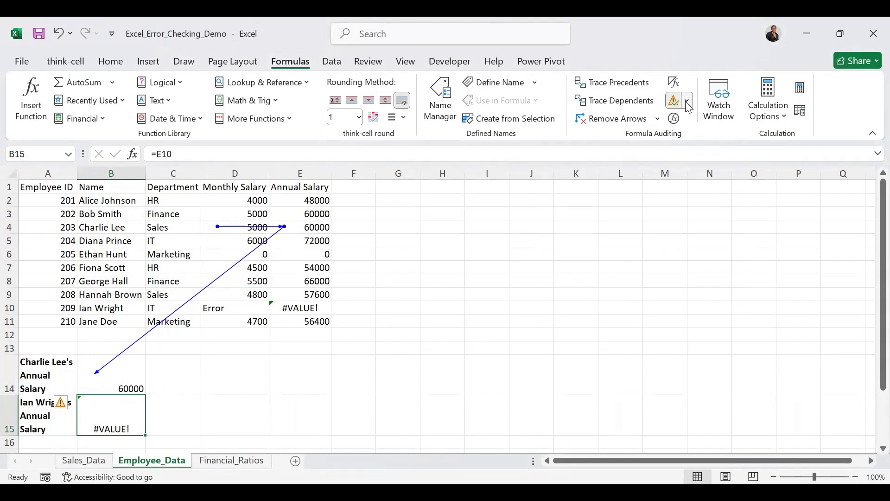
{"action": "left_click", "coordinate": [703, 141]}
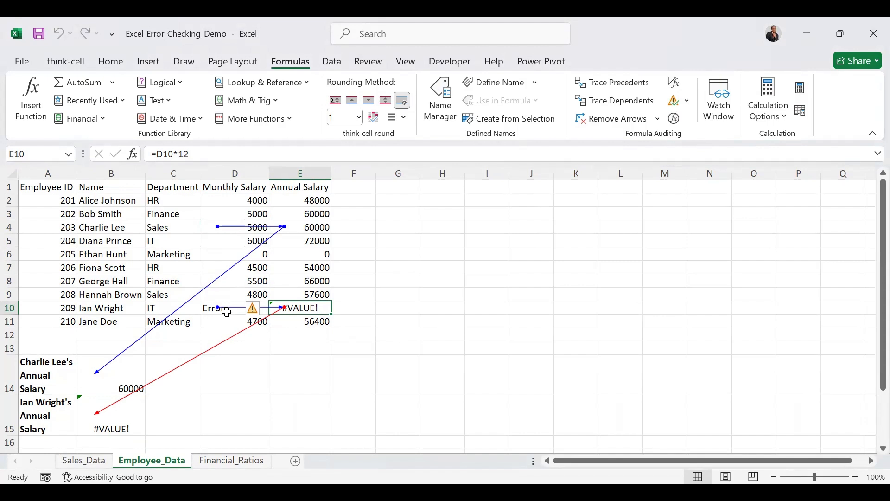
Show the calculation steps for the error in E10, evaluate the formula's D10 reference, and close the evaluation.
{"action": "left_click", "coordinate": [255, 313]}
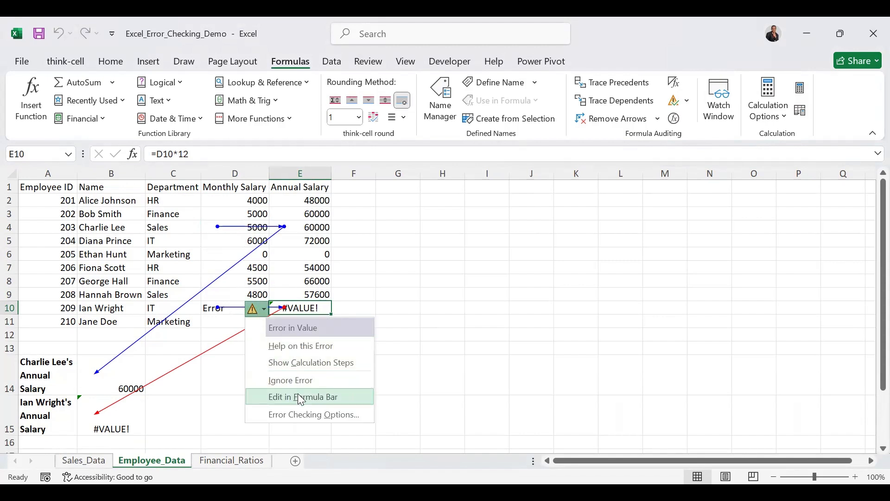
{"action": "left_click", "coordinate": [314, 362]}
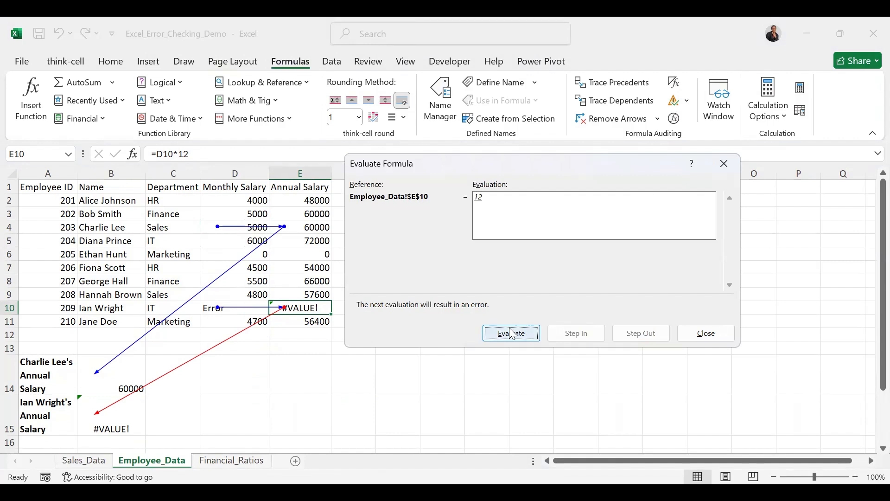
{"action": "left_click", "coordinate": [512, 334]}
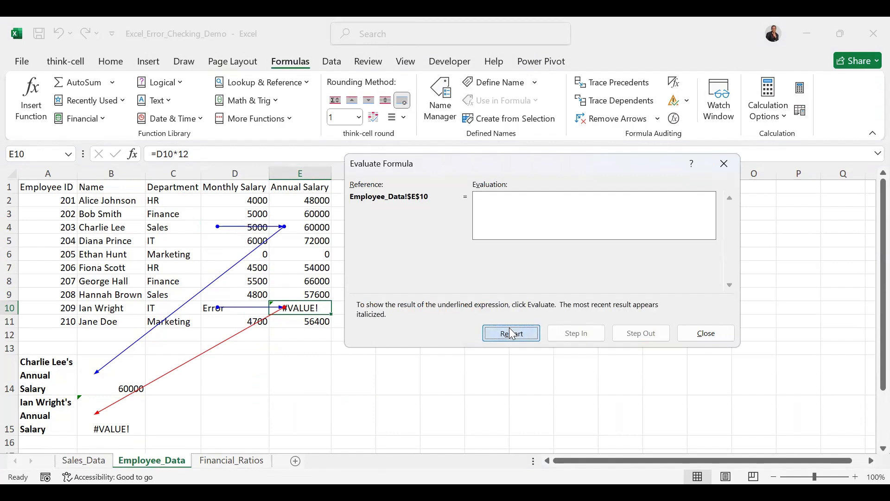
{"action": "left_click", "coordinate": [511, 334]}
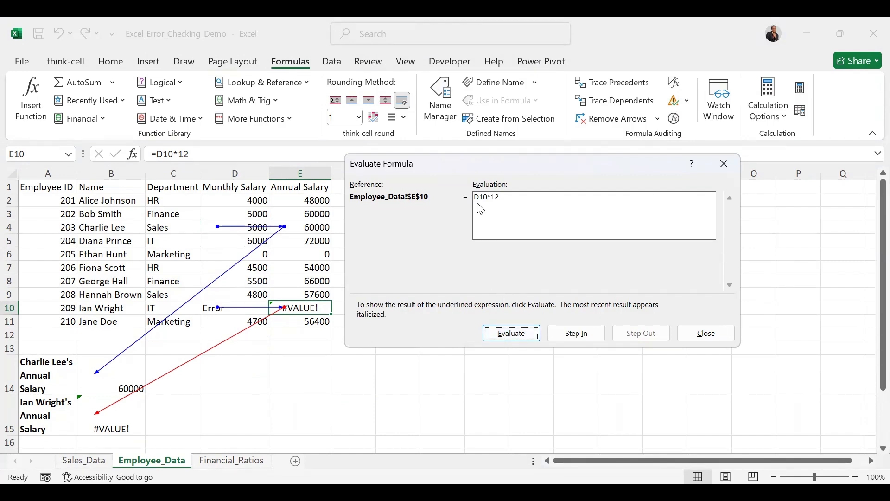
{"action": "left_click", "coordinate": [512, 333]}
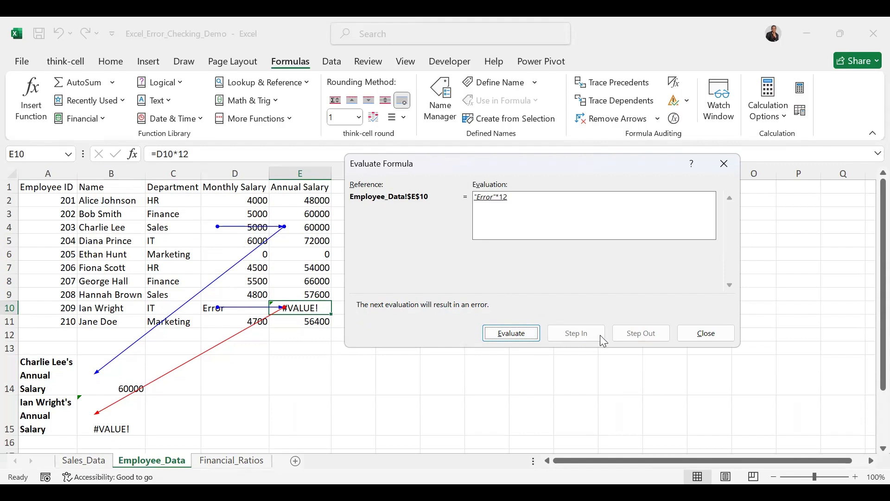
{"action": "left_click", "coordinate": [703, 336]}
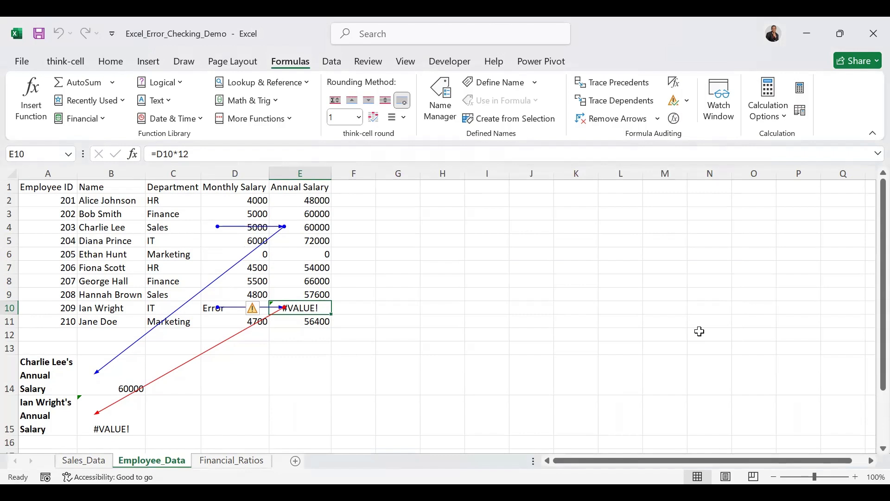
Replace the text entry in monthly salary cell D10 with the number 2000.
{"action": "left_click", "coordinate": [236, 310]}
{"action": "key", "text": "Right"}
{"action": "left_click", "coordinate": [237, 310]}
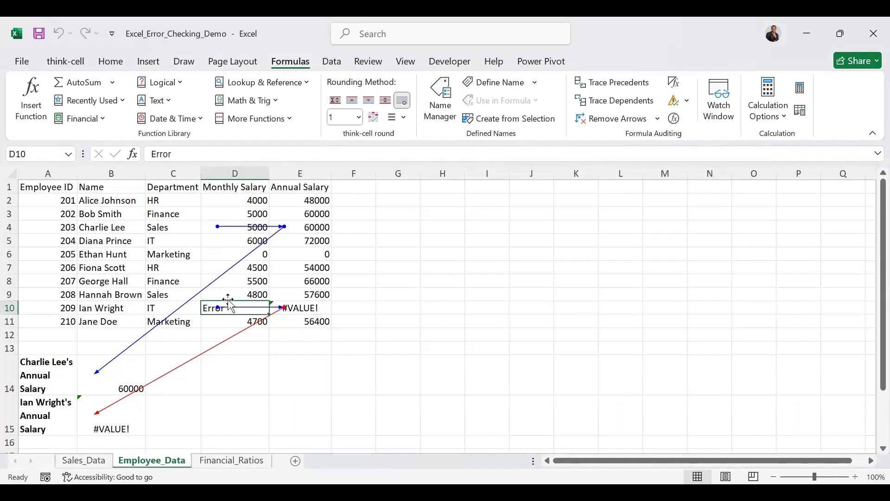
{"action": "left_click", "coordinate": [182, 155]}
{"action": "key", "text": "BackSpace"}
{"action": "key", "text": "BackSpace"}
{"action": "key", "text": "BackSpace"}
{"action": "key", "text": "BackSpace"}
{"action": "key", "text": "BackSpace"}
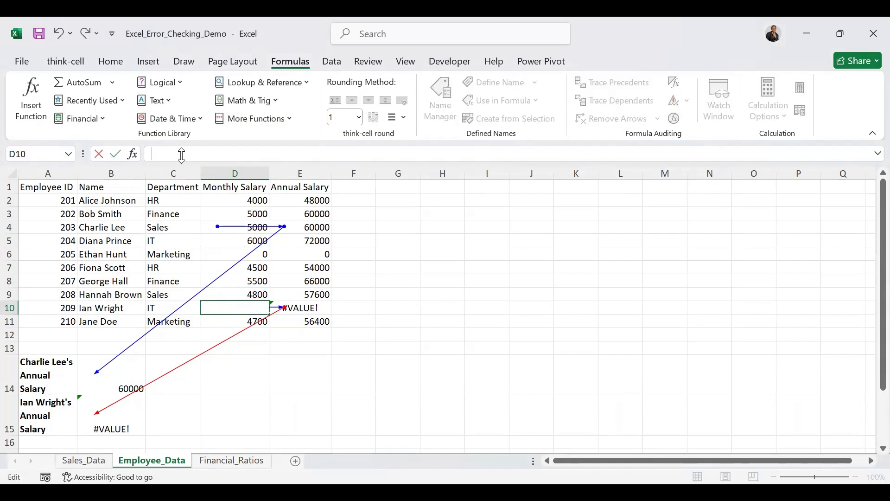
{"action": "type", "text": "2000"}
{"action": "key", "text": "ctrl+Return"}
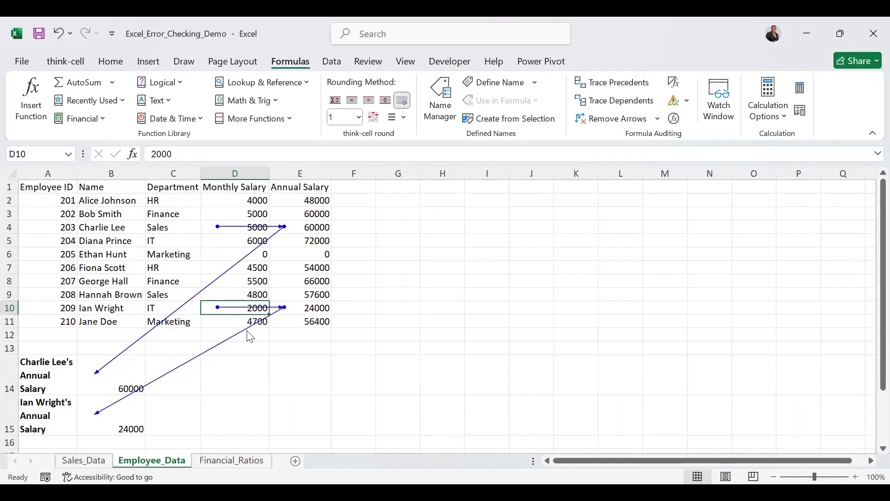
Remove all trace arrows from the Employee_Data sheet and select annual salary cell E7.
{"action": "left_click", "coordinate": [621, 121]}
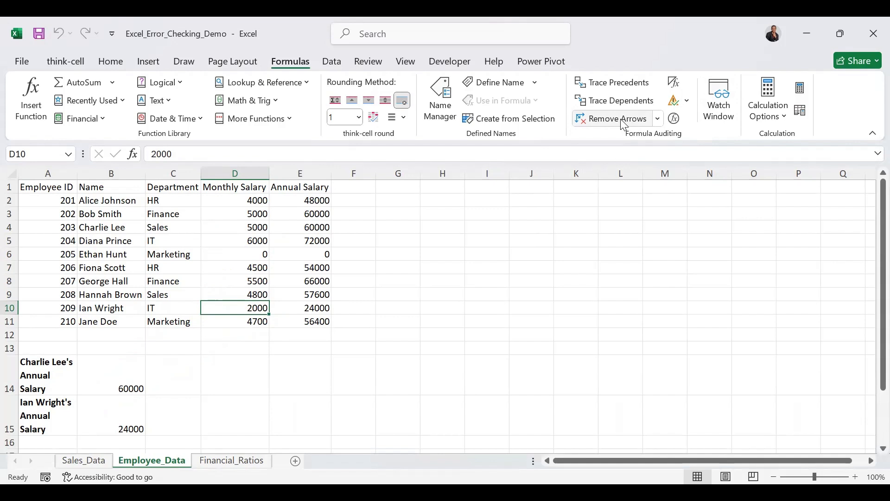
{"action": "left_click", "coordinate": [336, 269]}
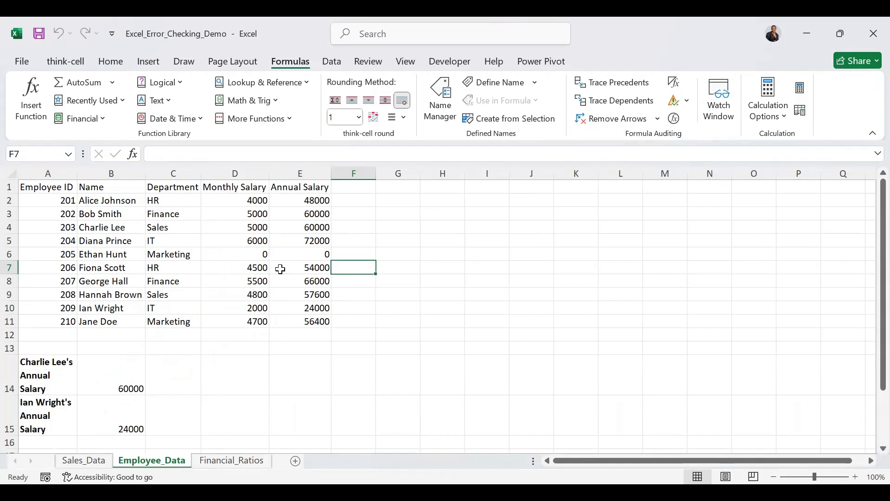
{"action": "left_click", "coordinate": [280, 269]}
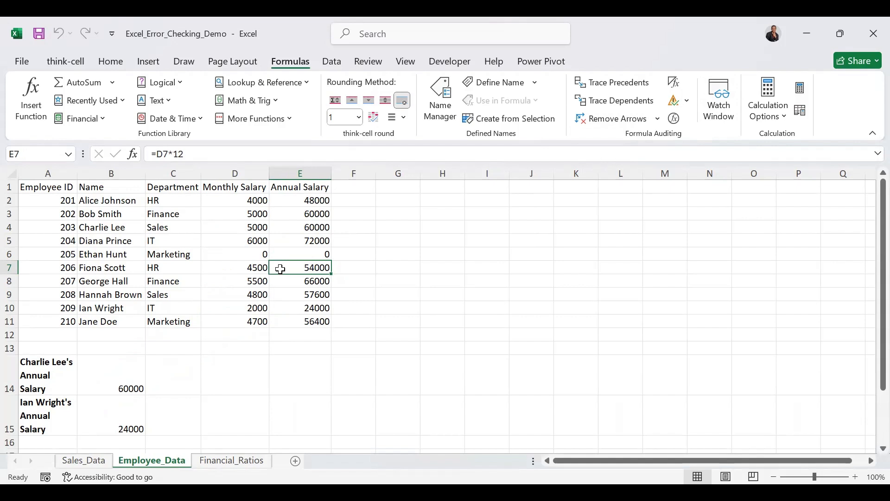